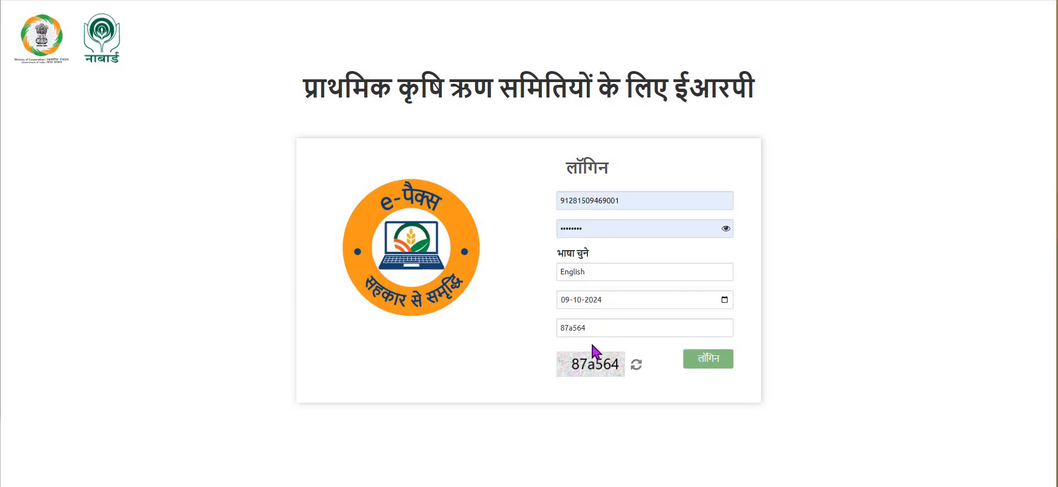
Log in with the filled-in credentials and open the Rent Master of the Lockers configuration.
left_click(712, 361)
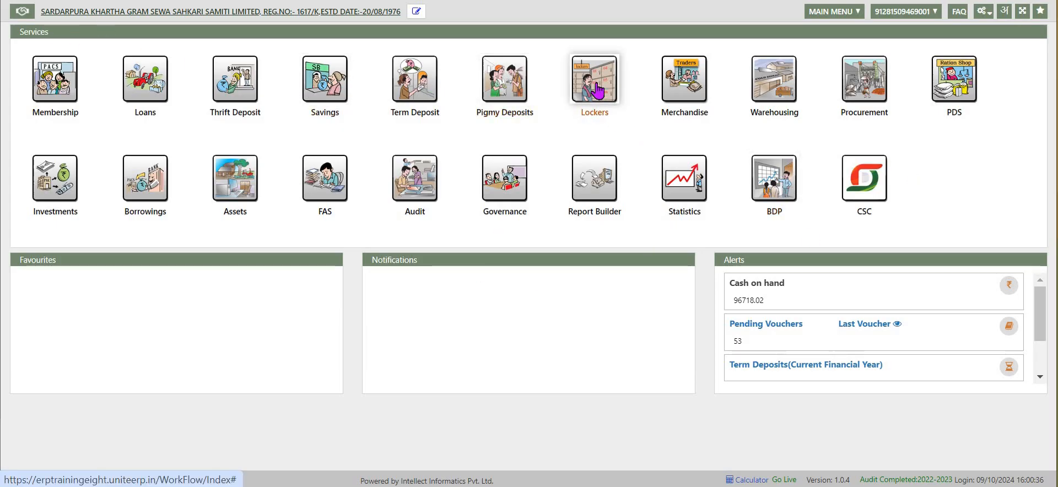
left_click(987, 11)
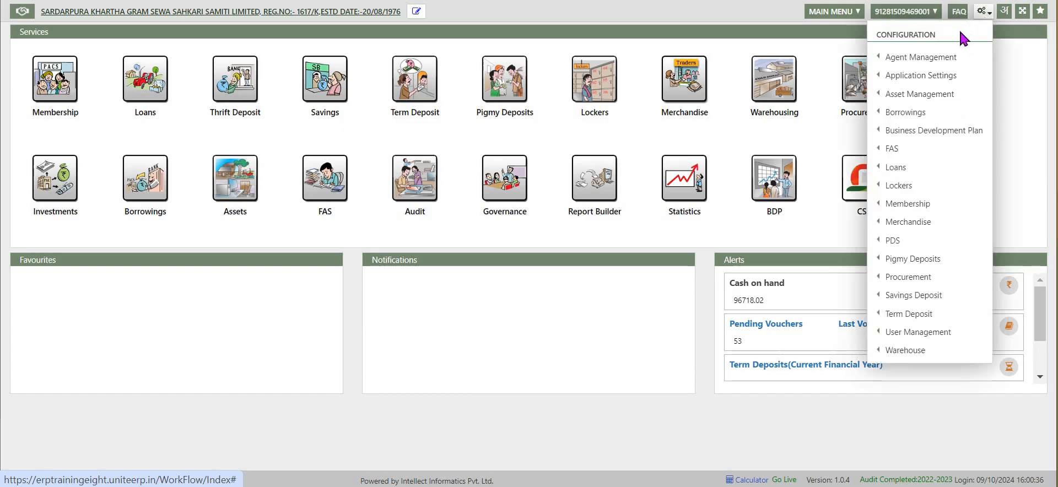
mouse_move(901, 187)
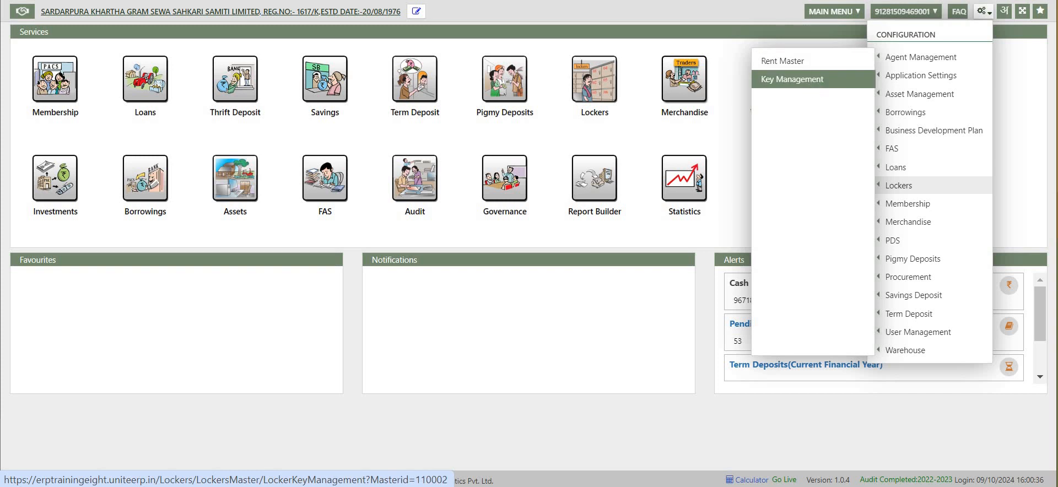
left_click(797, 62)
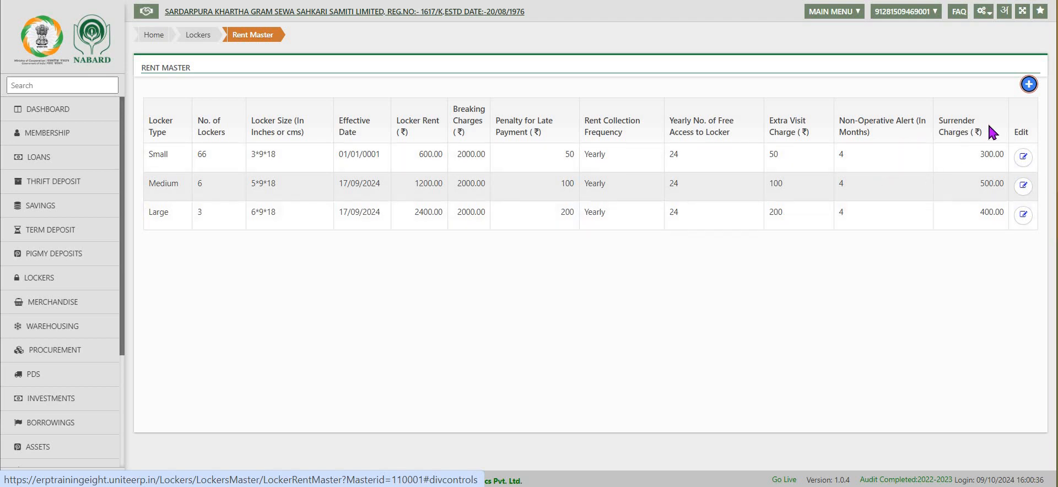
View the blank Capture Locker Master Details form in the Rent Master.
left_click(1028, 84)
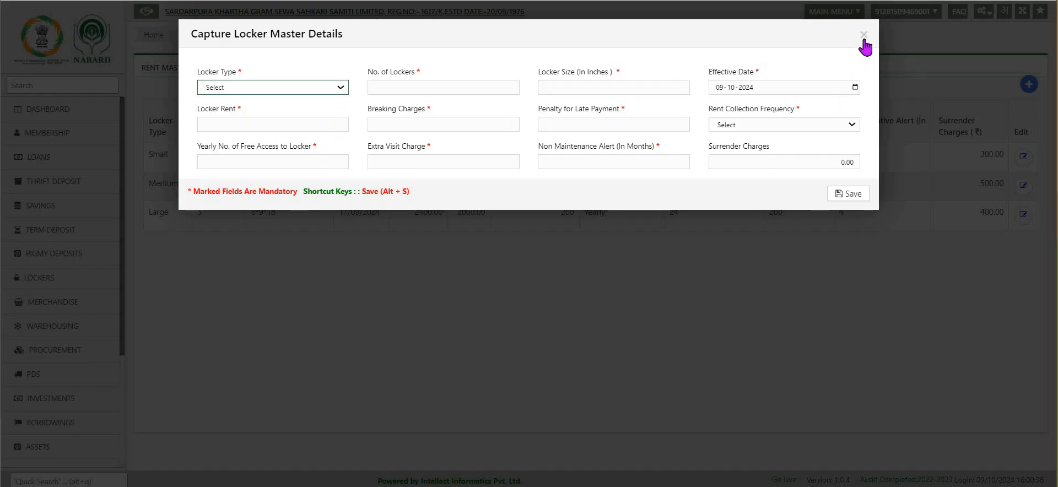
left_click(845, 198)
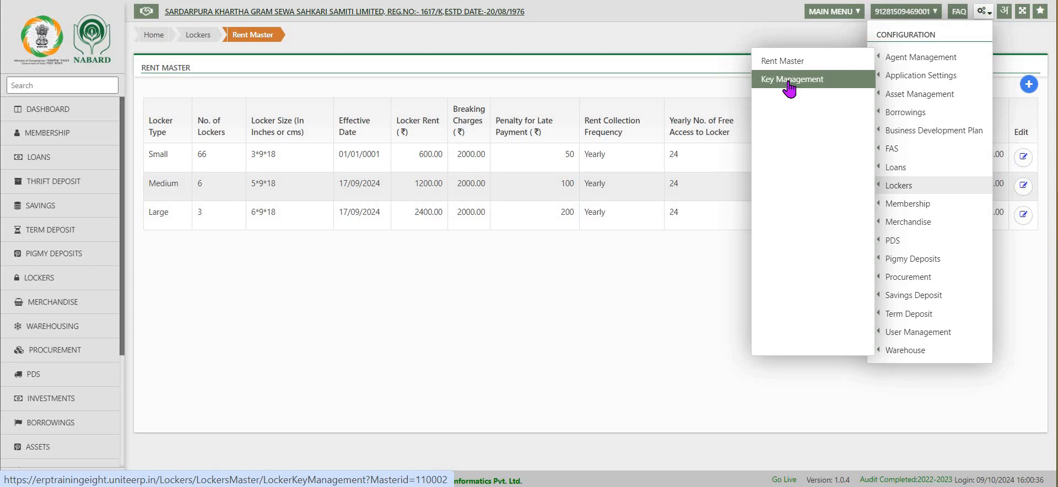
Open the Lockers Key Management configuration and list the keys for the Small locker type.
left_click(789, 83)
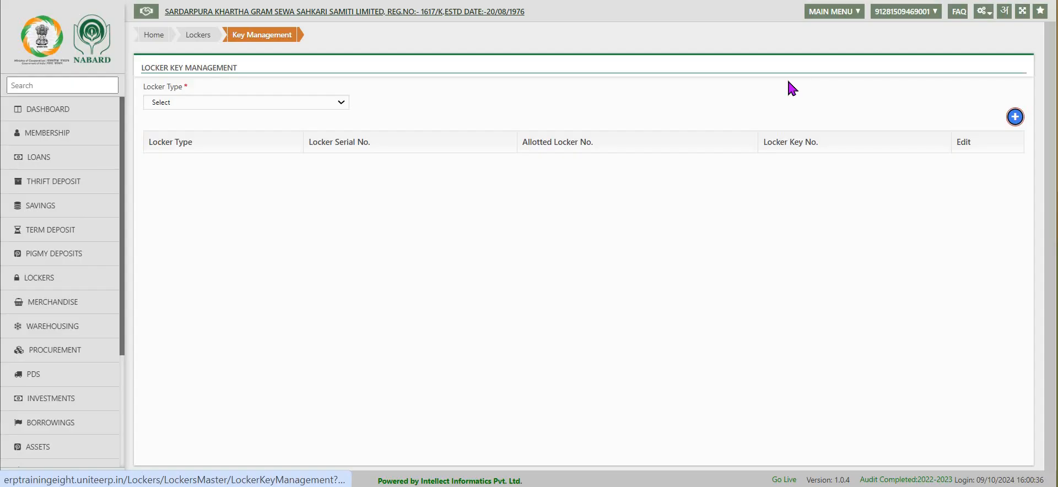
left_click(341, 103)
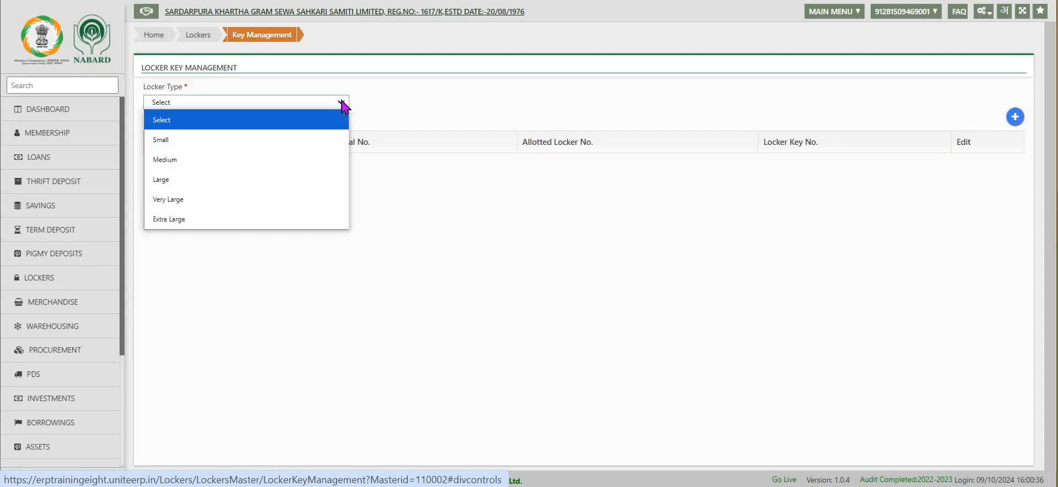
left_click(286, 138)
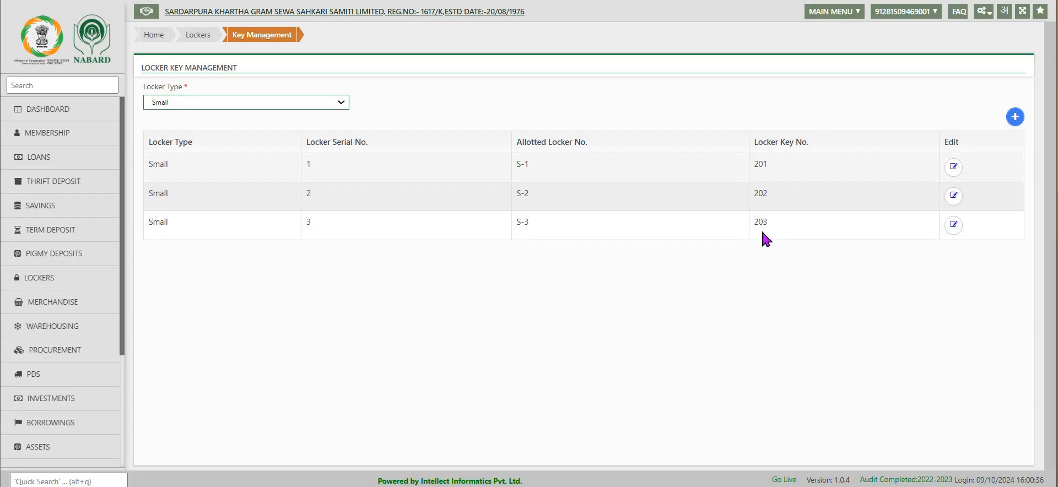
Start a new locker key record with locker type Small and locker serial number 4.
left_click(1014, 117)
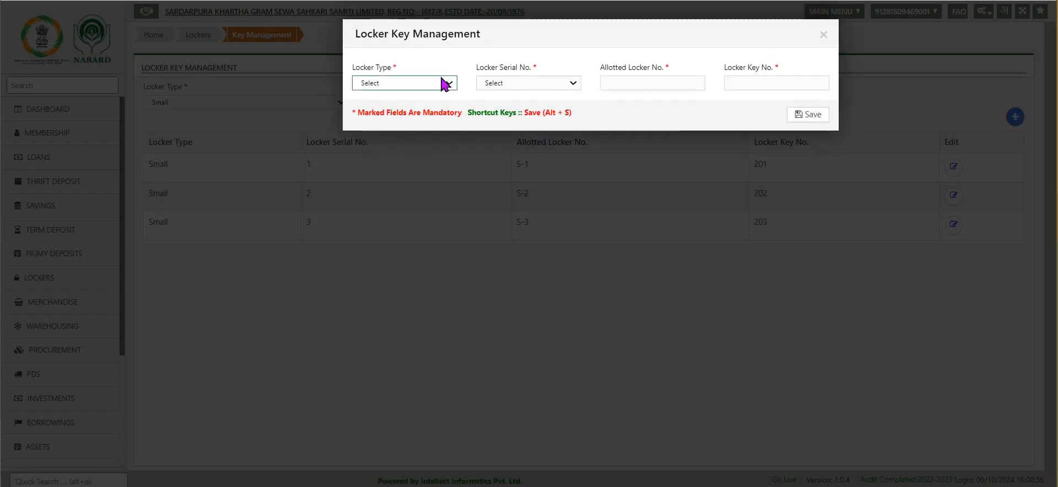
left_click(449, 83)
left_click(422, 113)
left_click(551, 83)
left_click(528, 160)
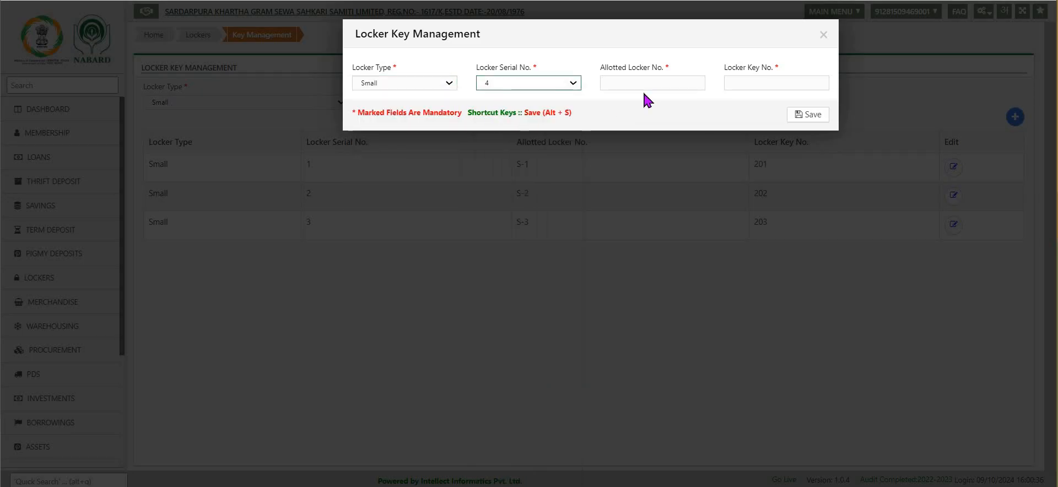
Set the allotted locker number to s4 and the locker key number to small 4, and save the record.
left_click(657, 83)
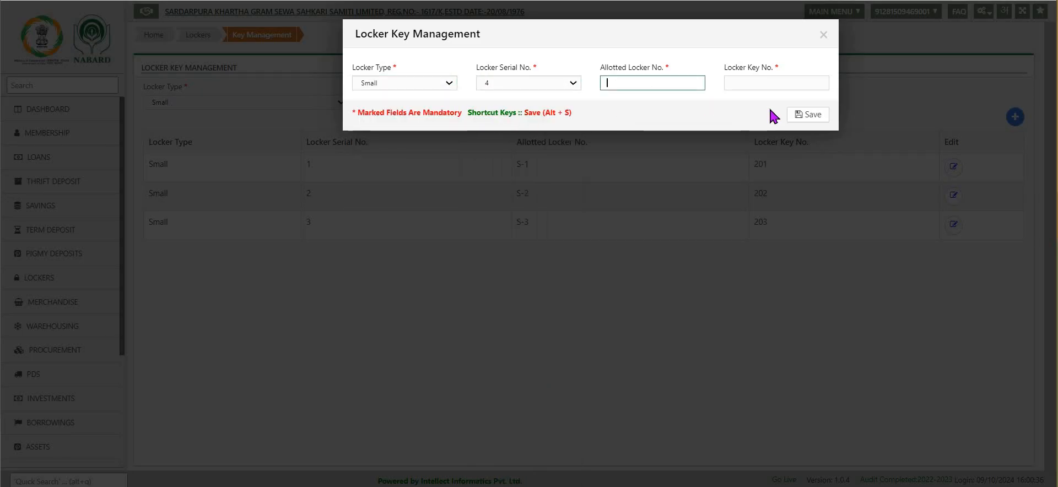
type("s4")
key("Tab")
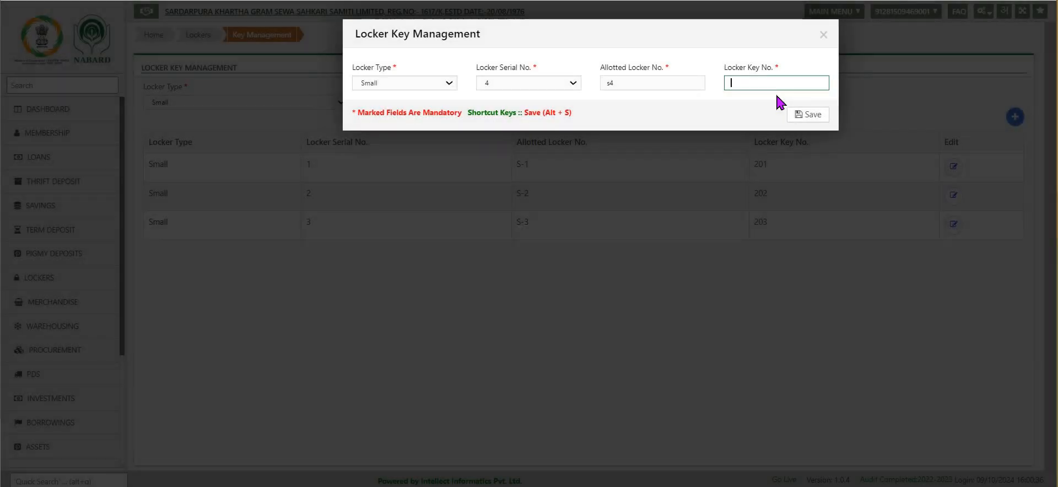
type("small 4")
left_click(803, 116)
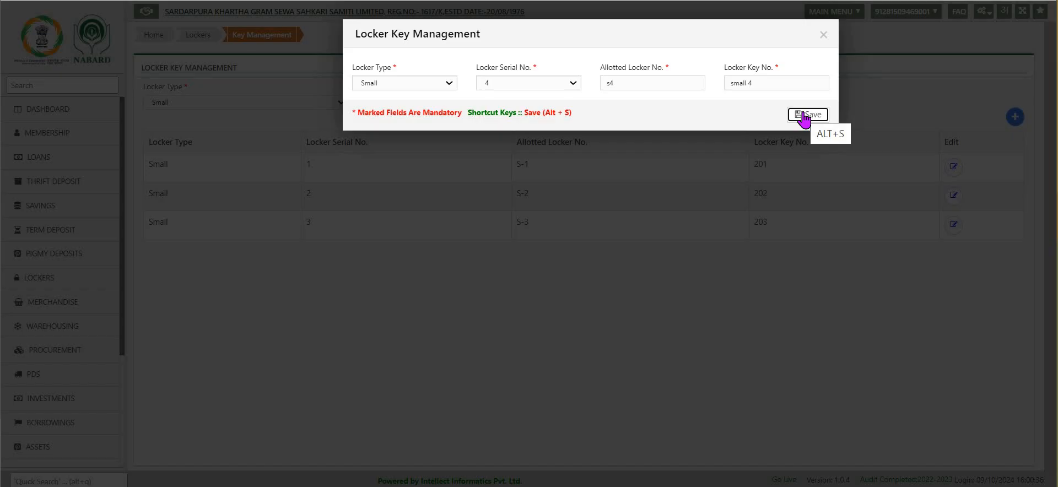
left_click(803, 115)
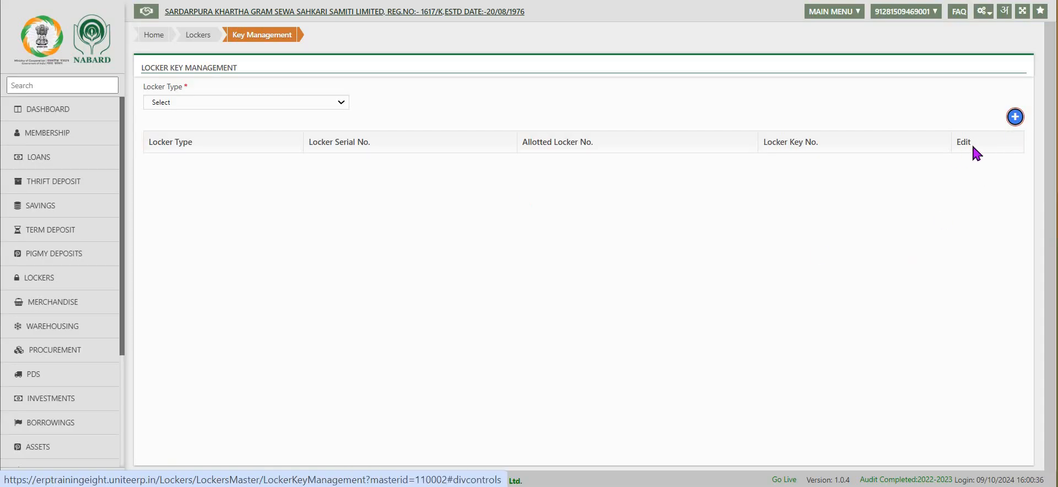
Close the blank key form and review the allotted and available lockers in the Lockers module's Availability Details.
left_click(1017, 117)
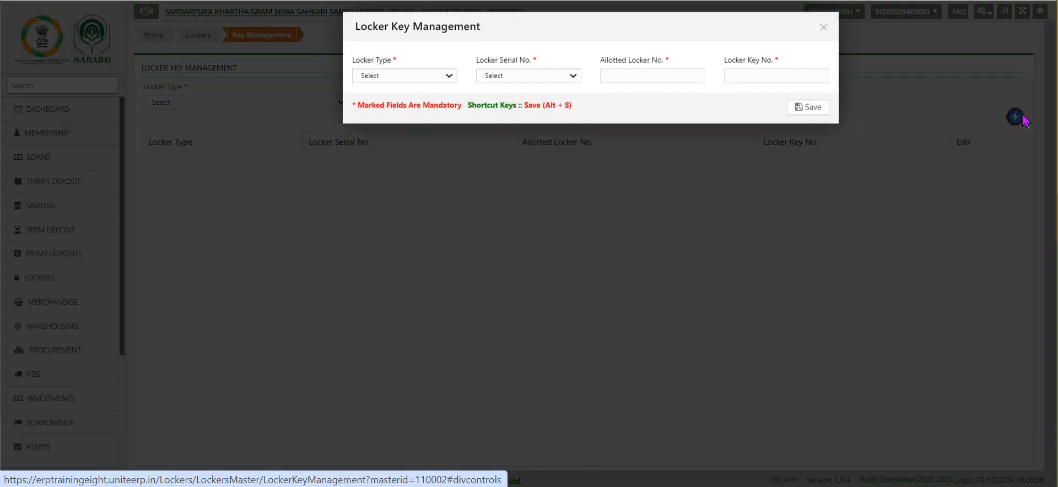
left_click(824, 36)
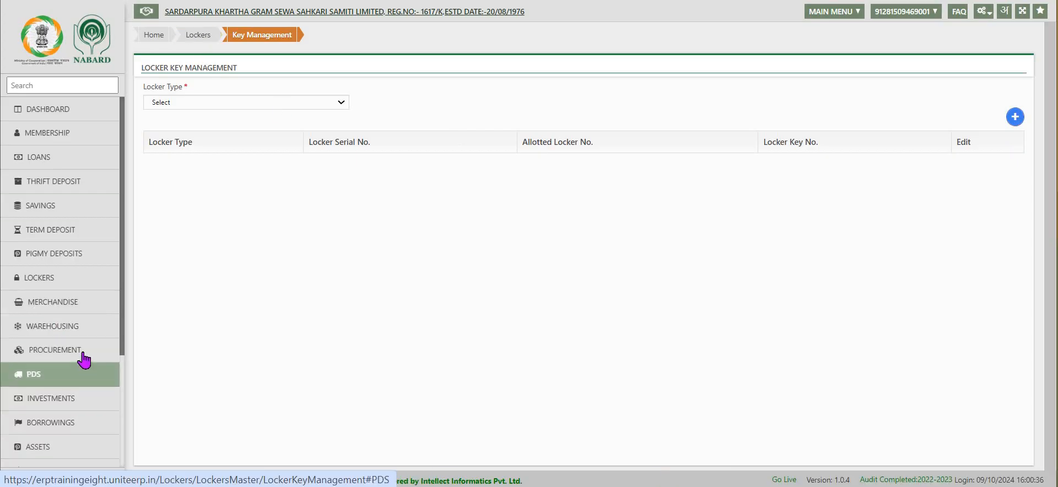
left_click(54, 287)
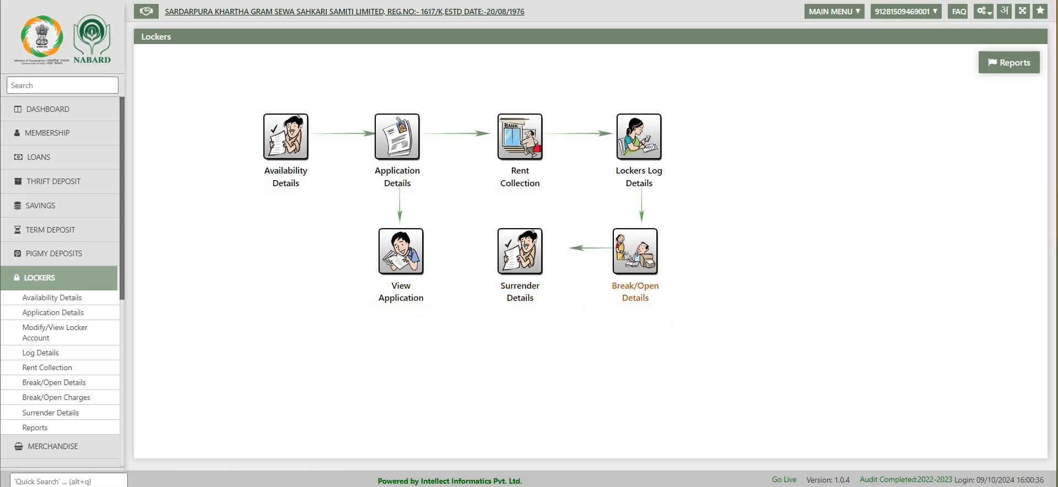
left_click(285, 141)
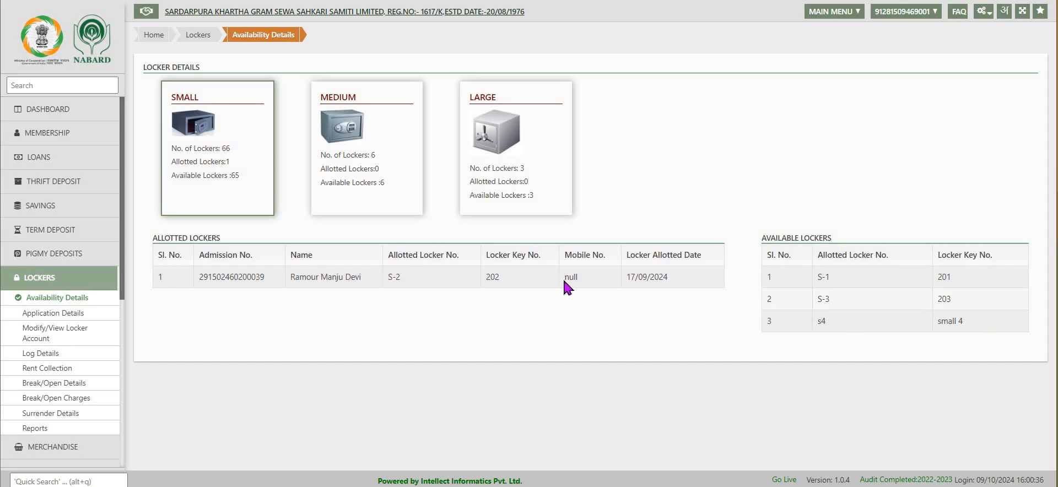
key("alt+Left")
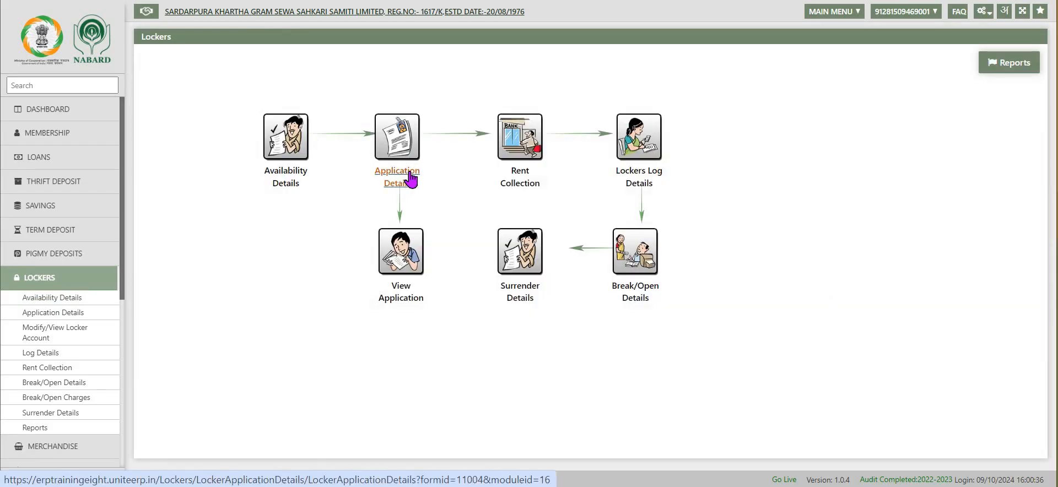
Open the locker Application Details and load the applicant by searching for the customer by name.
left_click(411, 179)
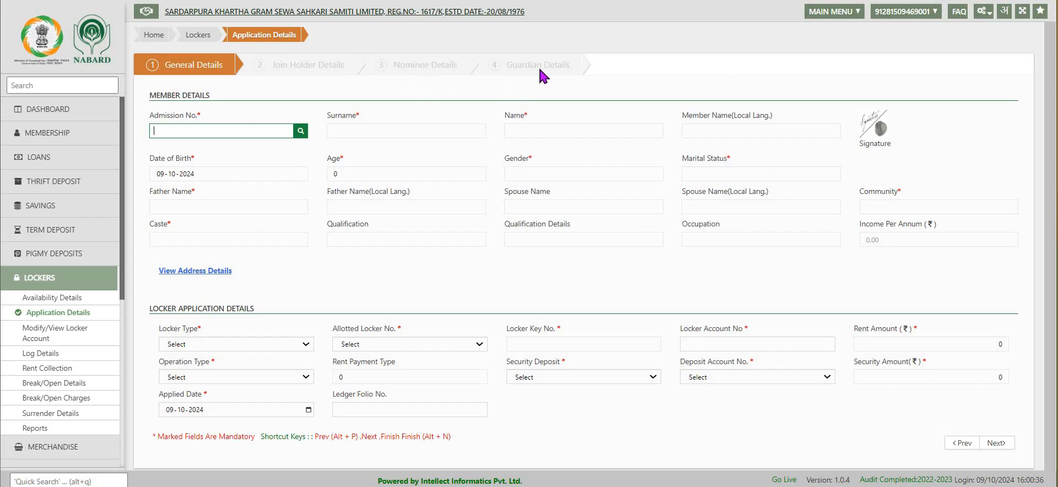
left_click(300, 132)
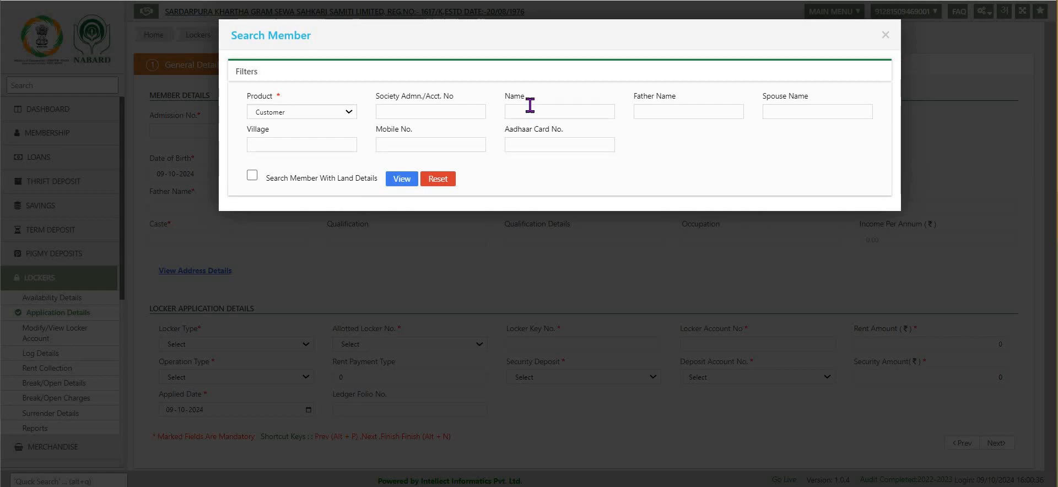
left_click(397, 179)
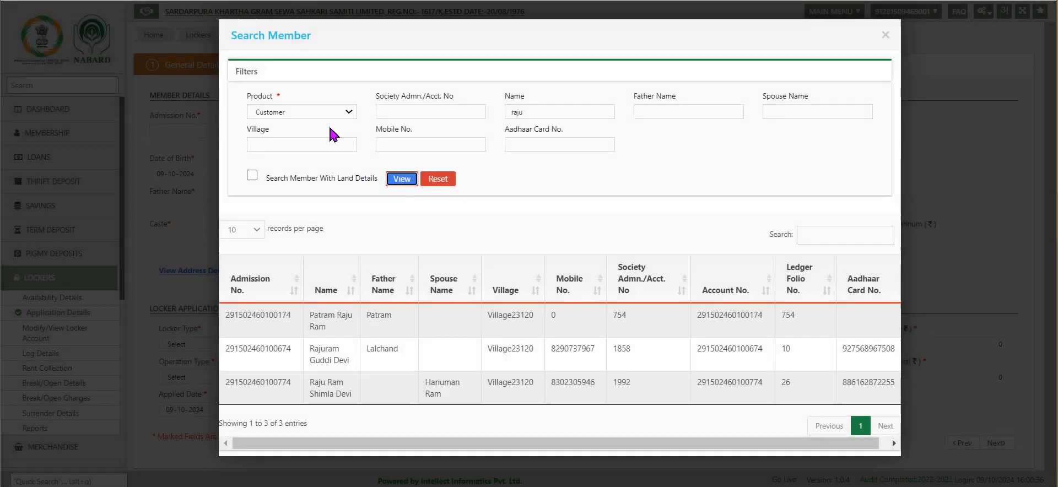
left_click(258, 315)
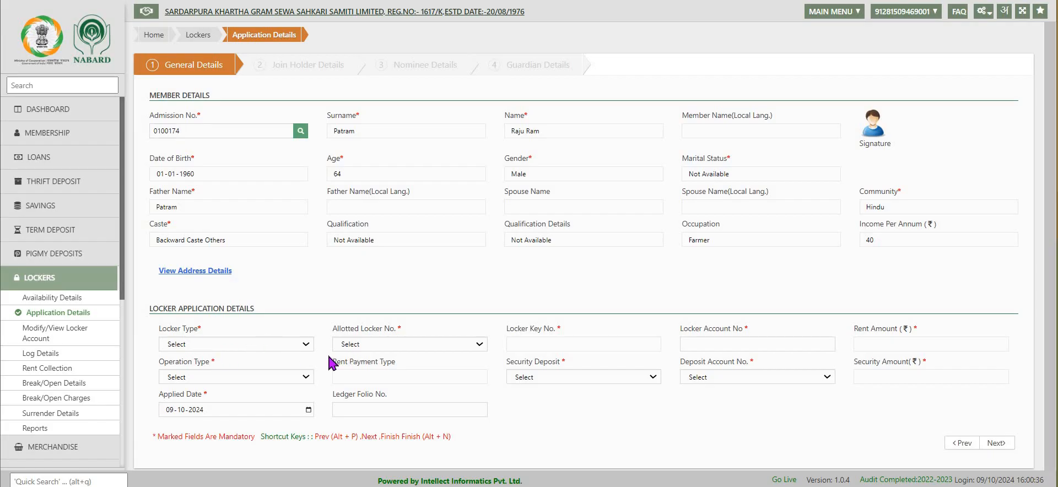
Fill in the locker application with locker type Small, allotted locker s4 and operation type Single, and open the Security Deposit options.
left_click(302, 343)
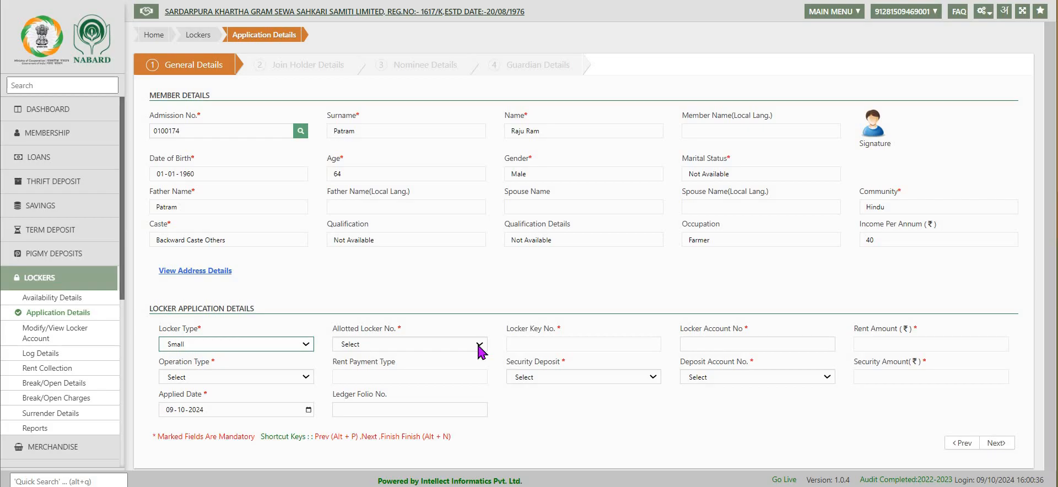
left_click(478, 346)
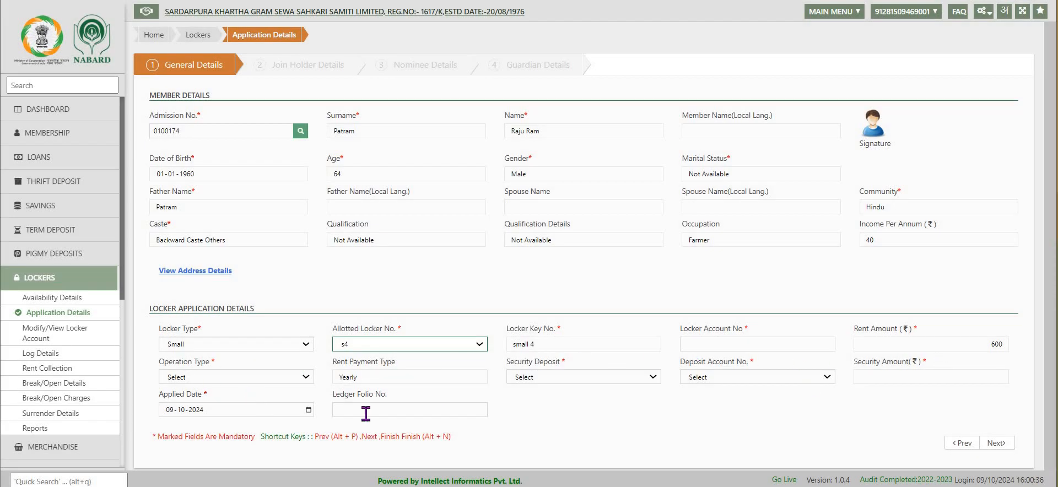
left_click(306, 378)
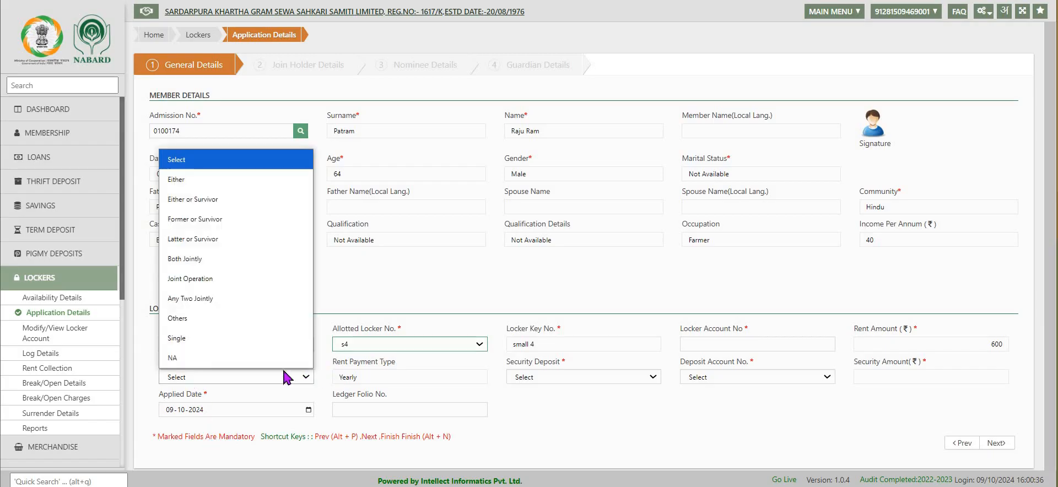
left_click(275, 335)
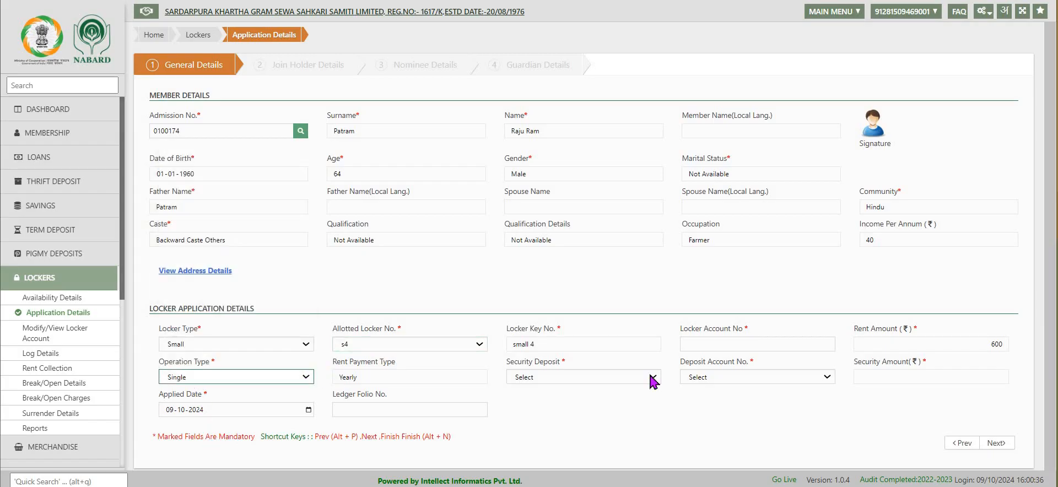
left_click(653, 381)
left_click(653, 381)
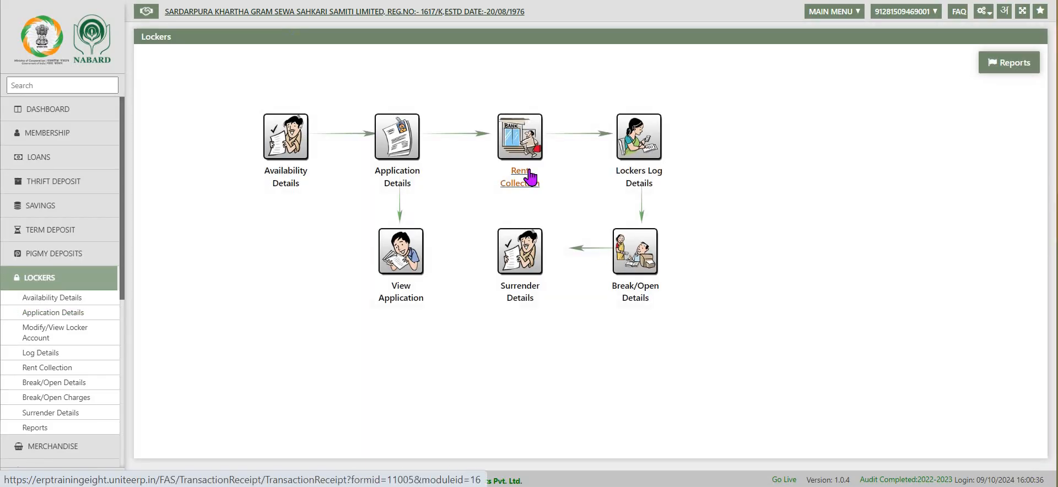
In Rent Collection, check the member's Locker RentCollection record and save a Lockers Rent amount of 600.
left_click(529, 177)
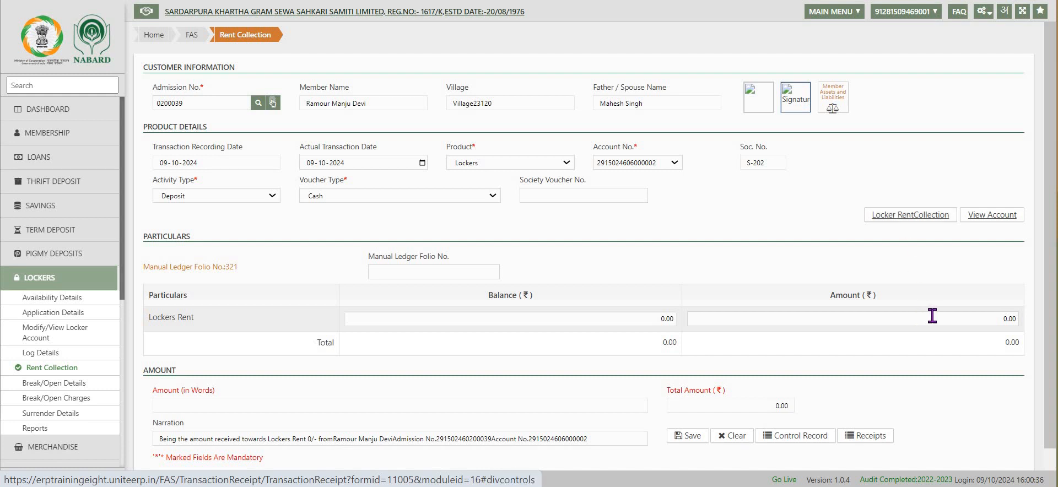
left_click(907, 216)
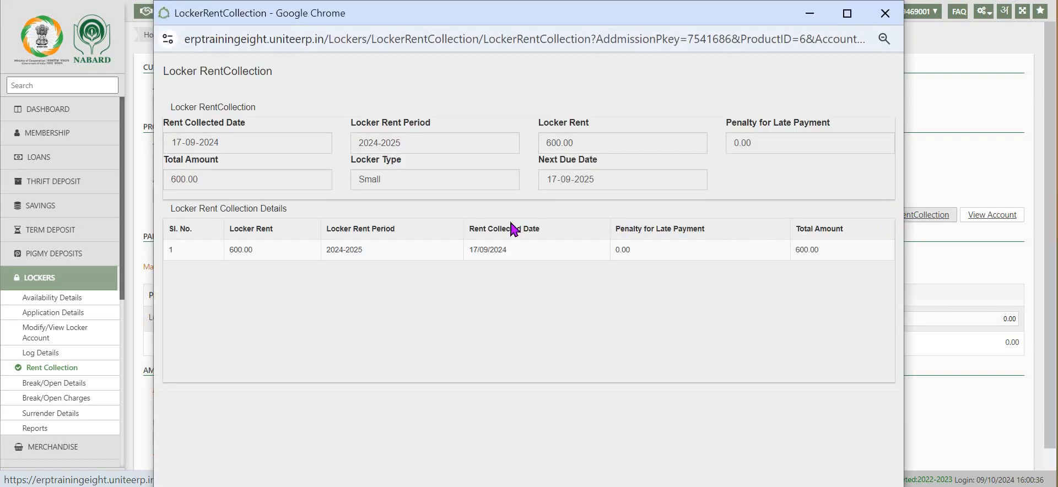
left_click(885, 14)
type("600")
key("alt+s")
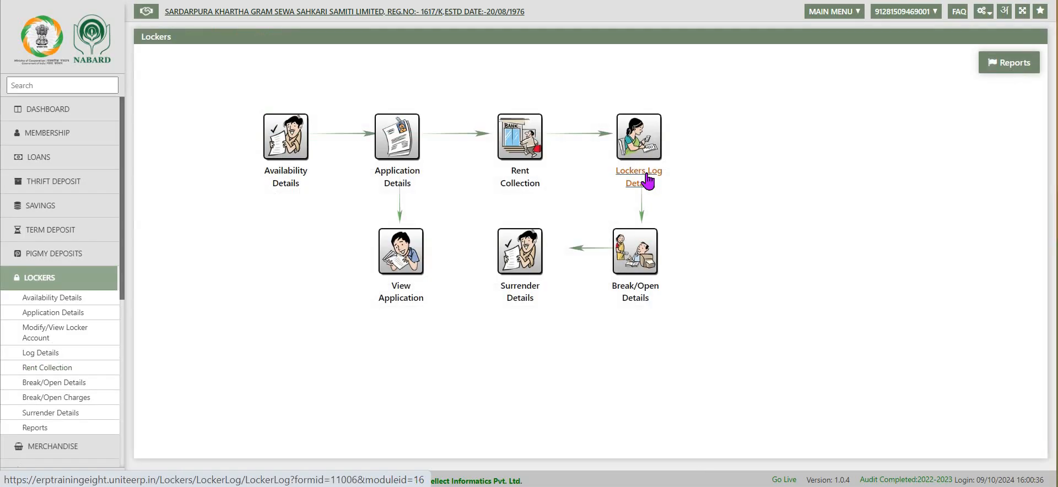
In Lockers Log Details, load the member and save an access log entry with the locker account, accessing member and authorized person.
left_click(648, 181)
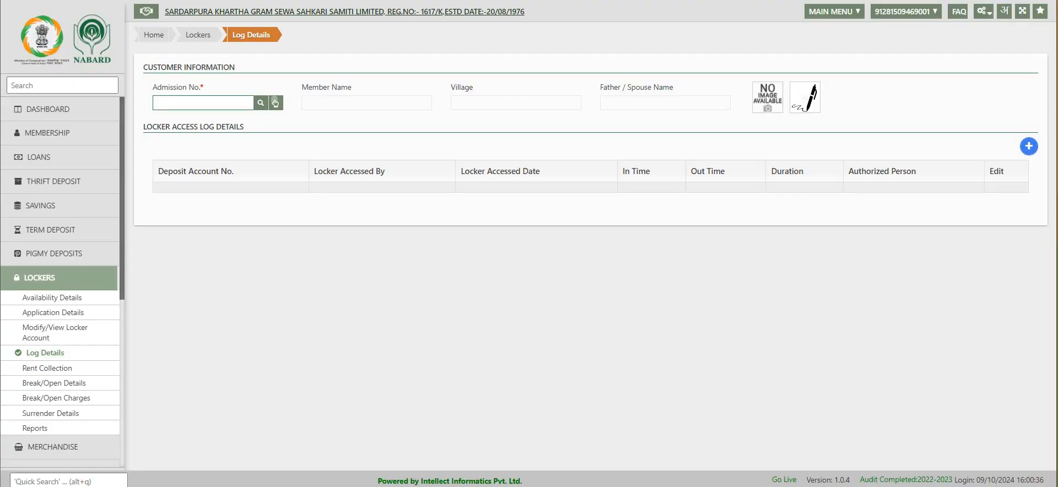
left_click(259, 105)
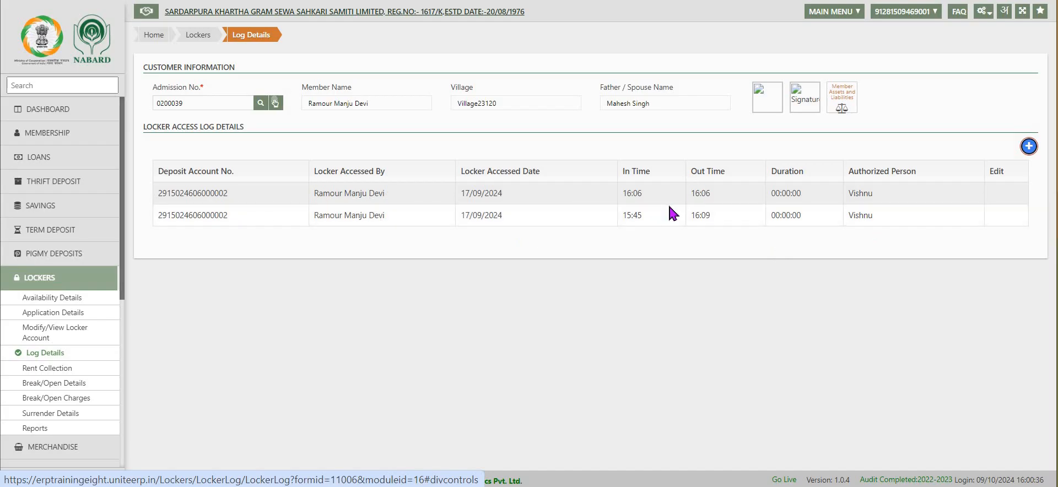
left_click(1028, 147)
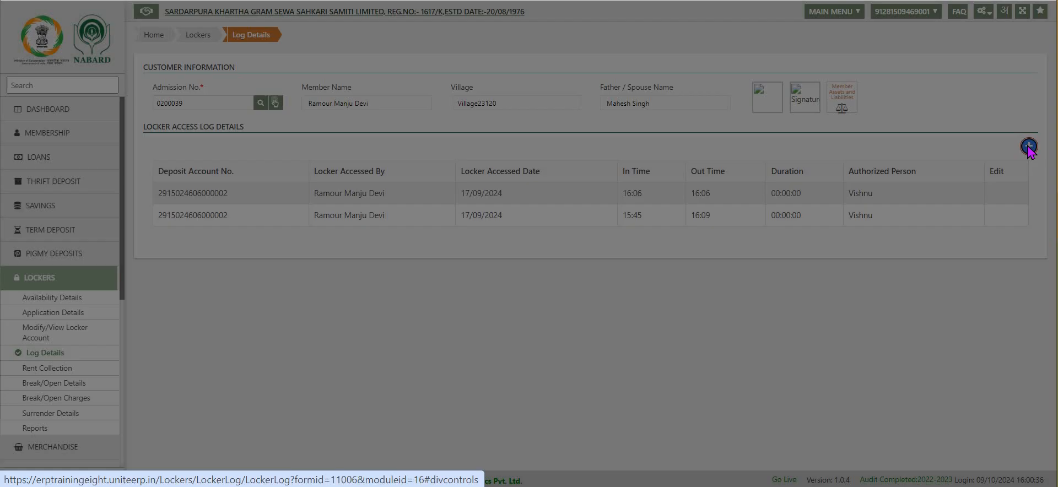
left_click(380, 83)
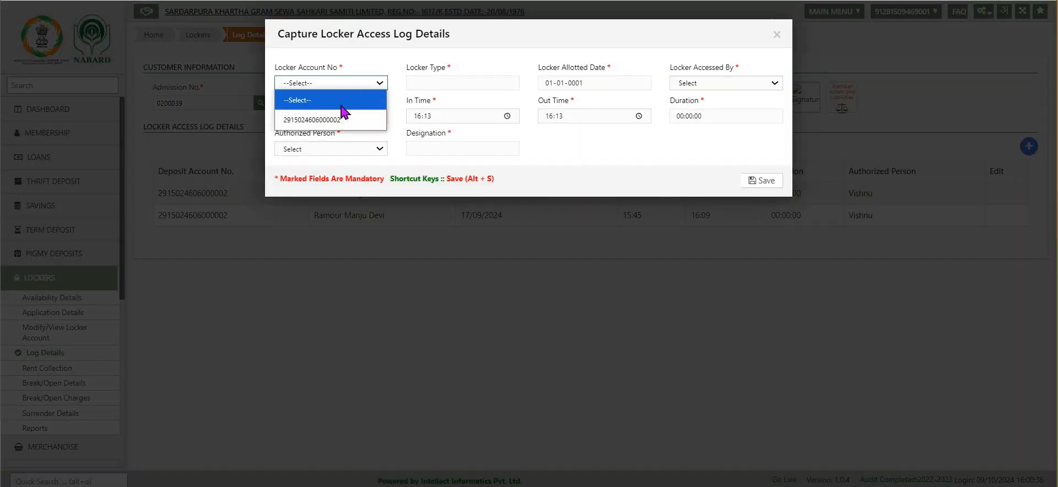
left_click(334, 114)
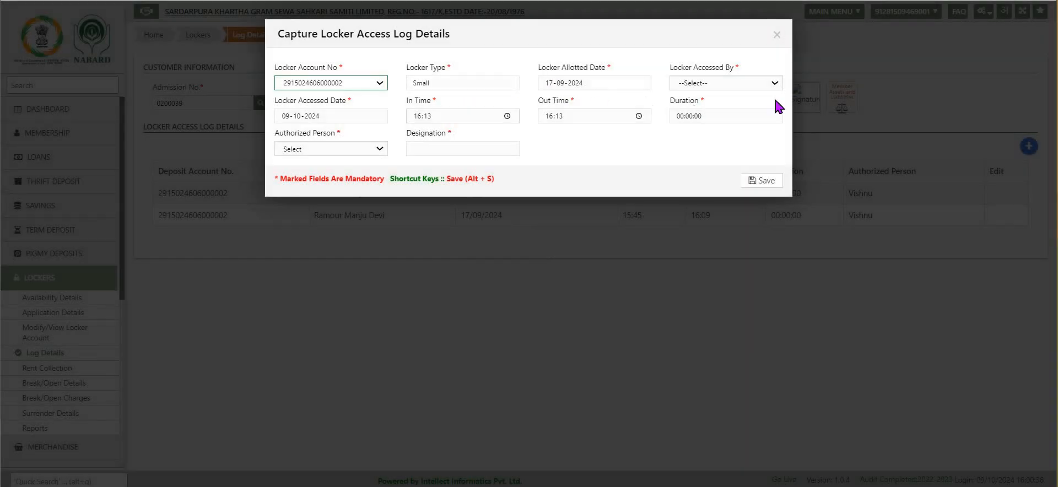
left_click(774, 84)
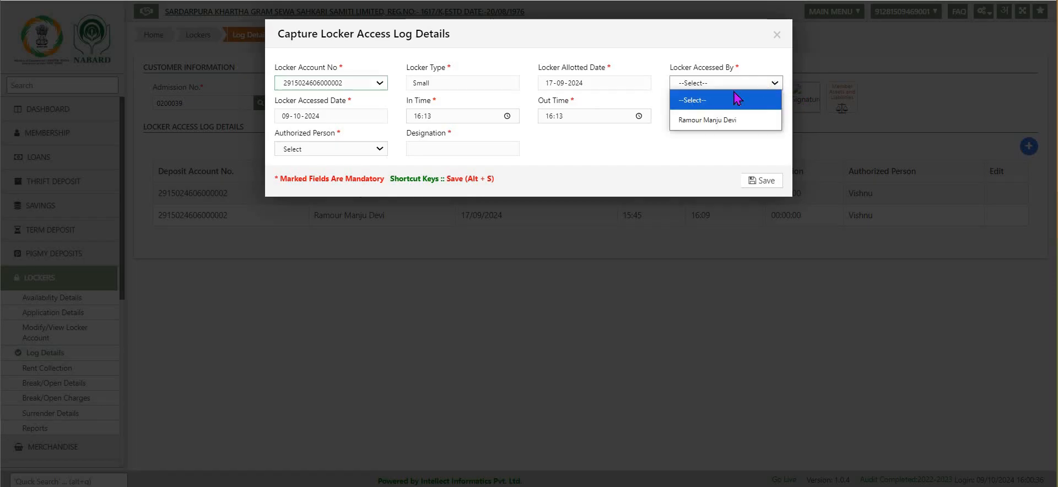
left_click(696, 117)
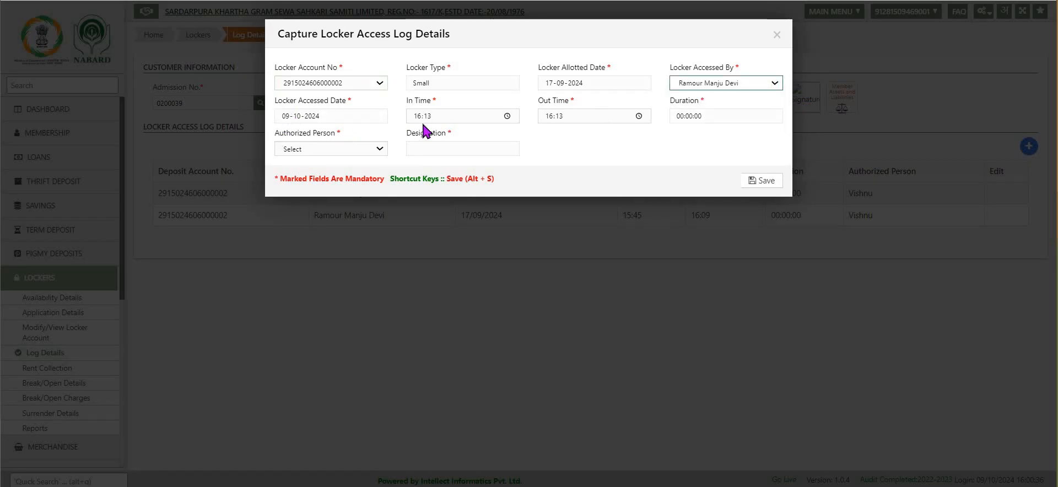
left_click(380, 149)
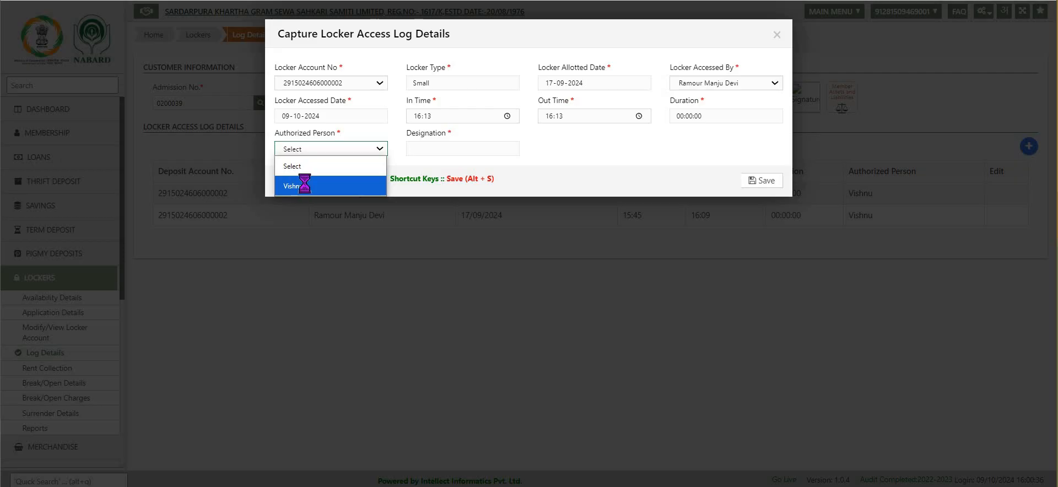
left_click(302, 185)
left_click(768, 178)
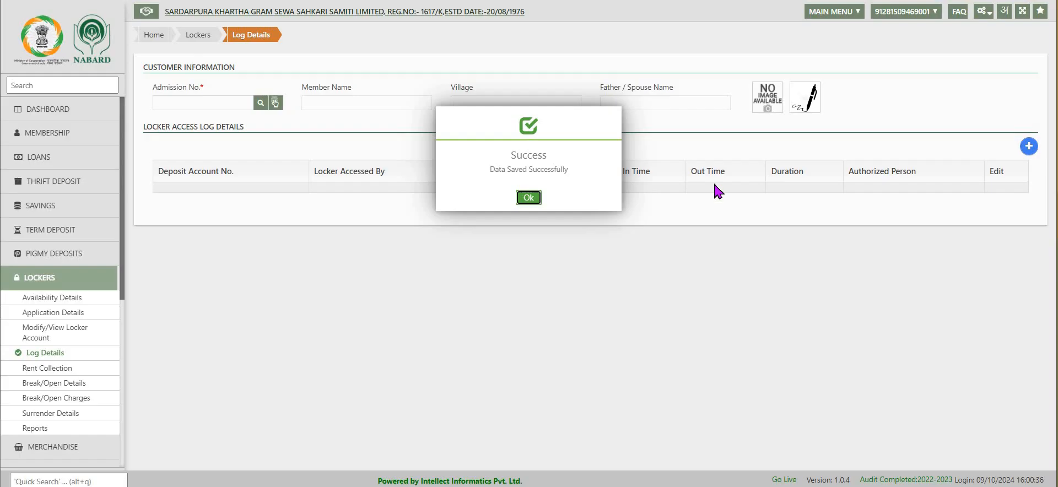
left_click(528, 198)
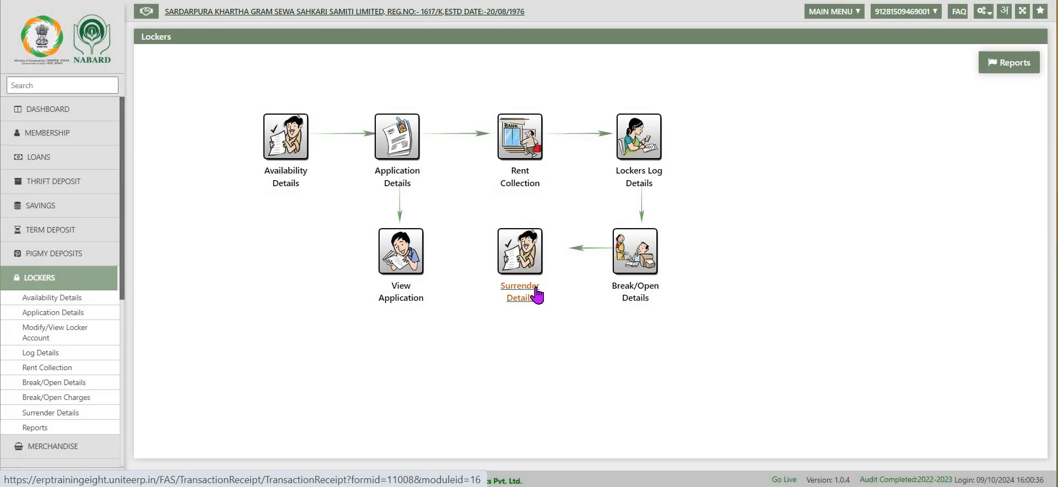
In Surrender Details, load the member, choose the locker account for Locker Surrender and set the voucher type to Cash.
left_click(537, 296)
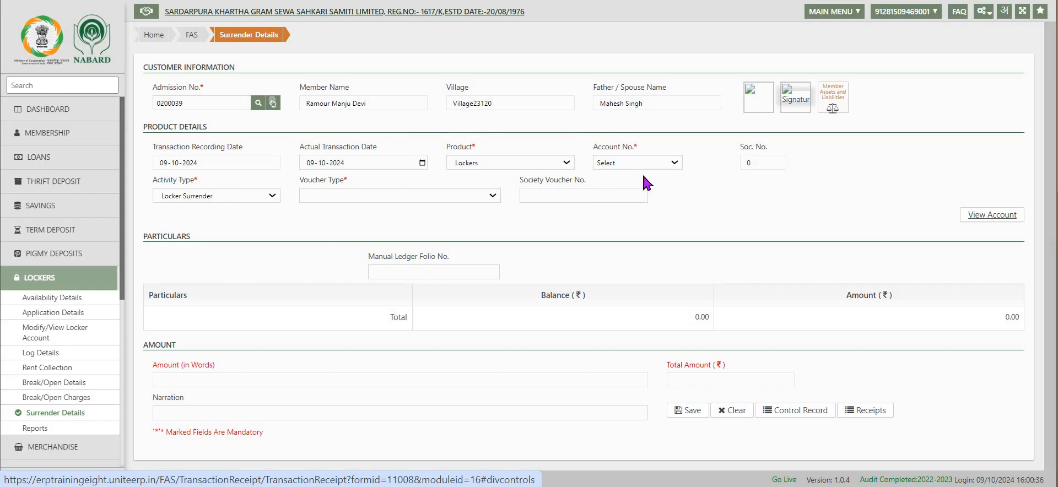
left_click(675, 164)
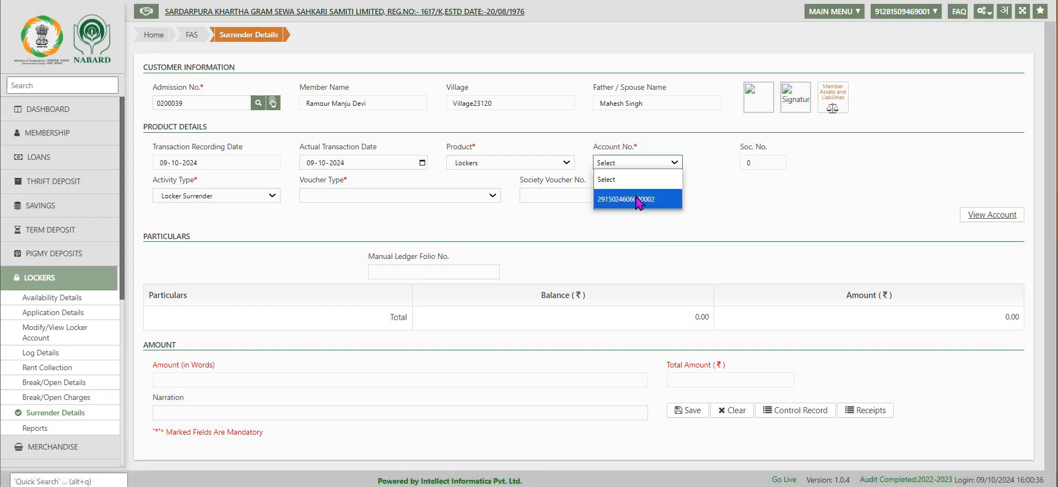
left_click(642, 198)
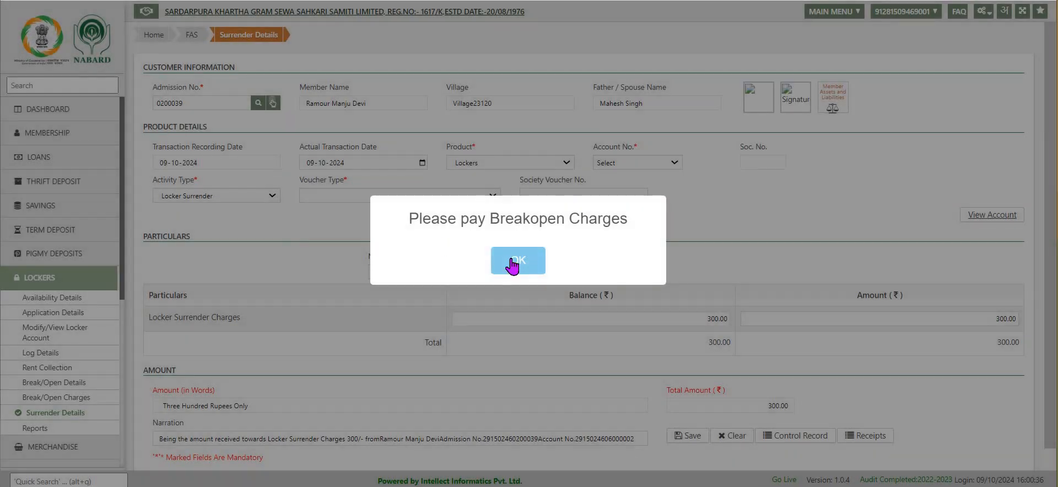
left_click(502, 259)
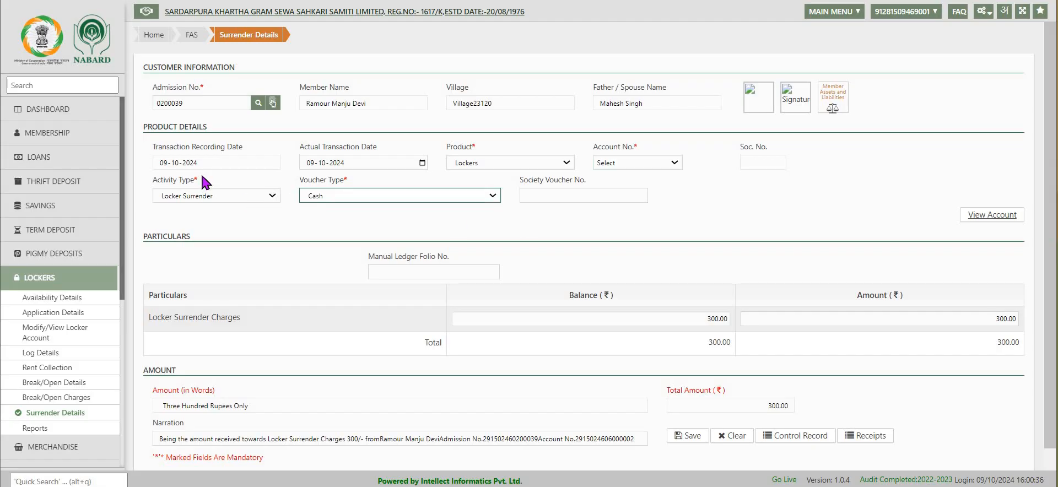
key("Tab")
key("Tab")
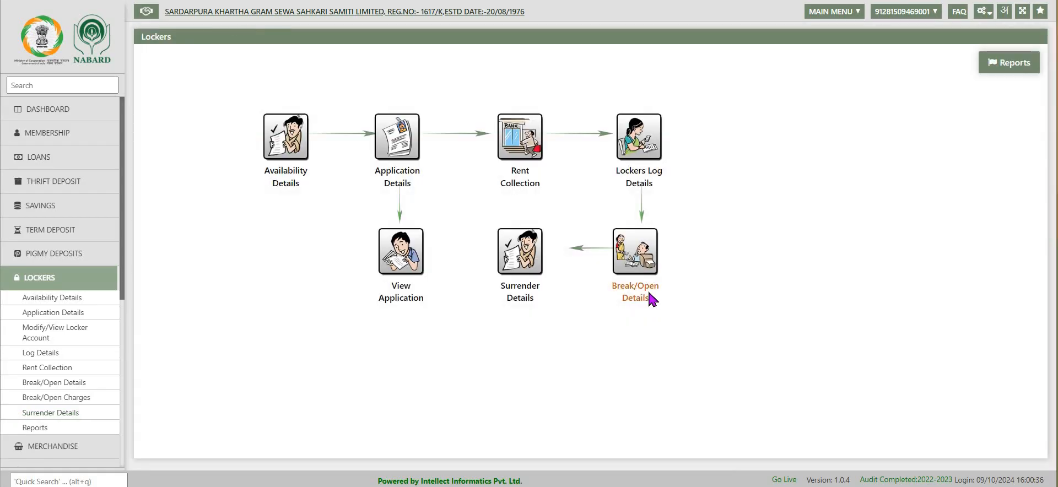
Open Break/Open Details, load the member and select the member's locker account for capturing break open details.
left_click(634, 267)
left_click(634, 262)
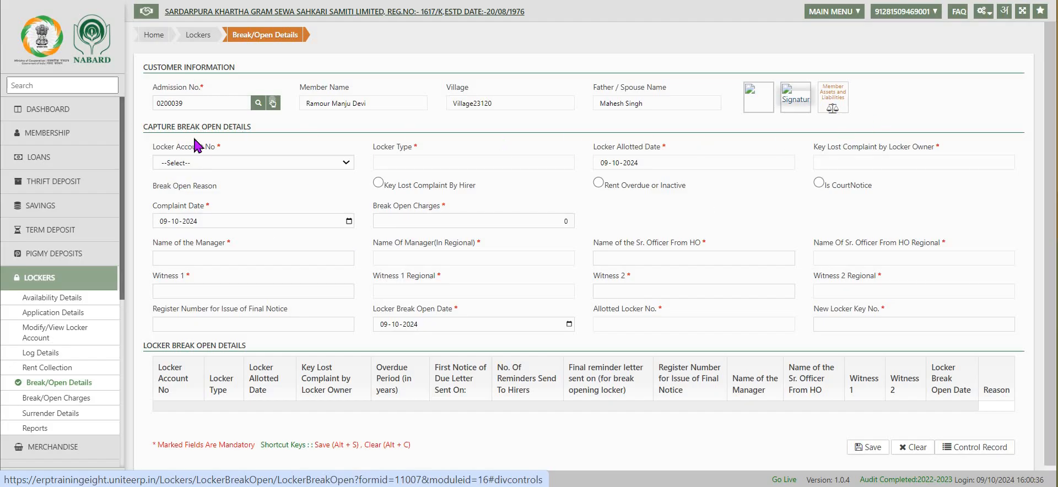
left_click(346, 163)
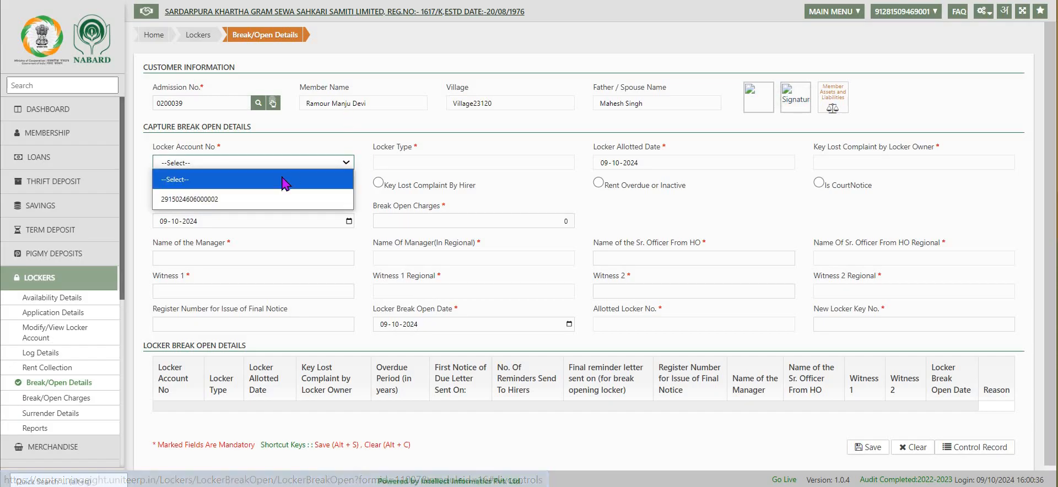
left_click(227, 199)
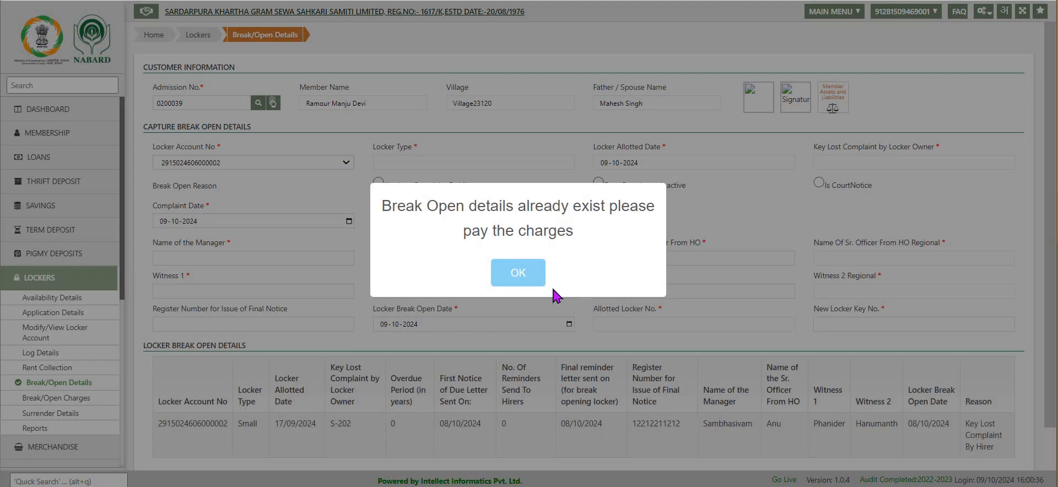
left_click(518, 272)
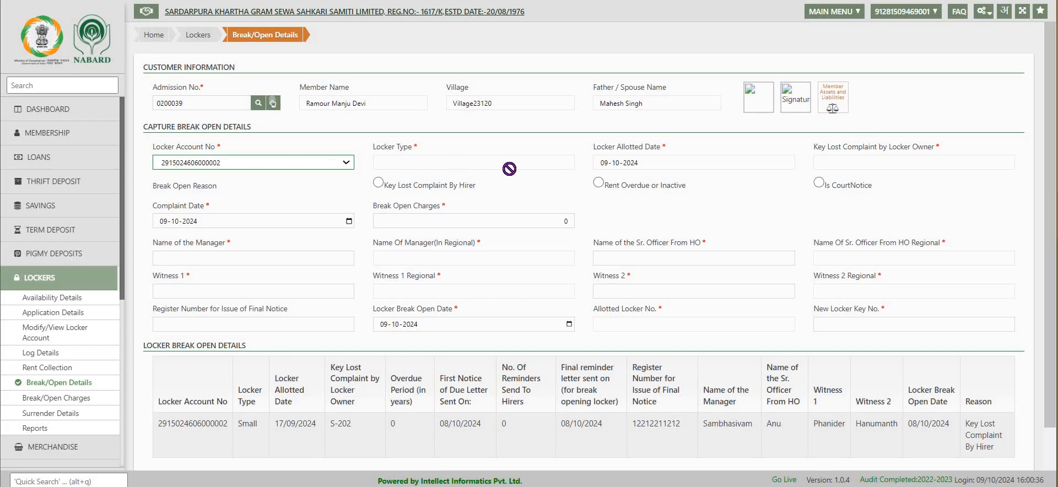
key("Tab")
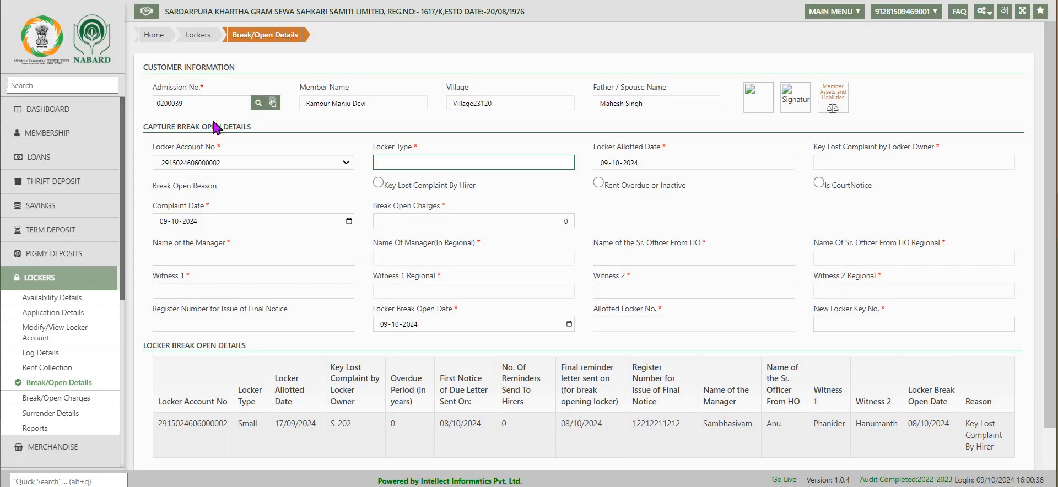
Set the break open reason to Key Lost Complaint By Hirer and try to save the break open details.
left_click(378, 183)
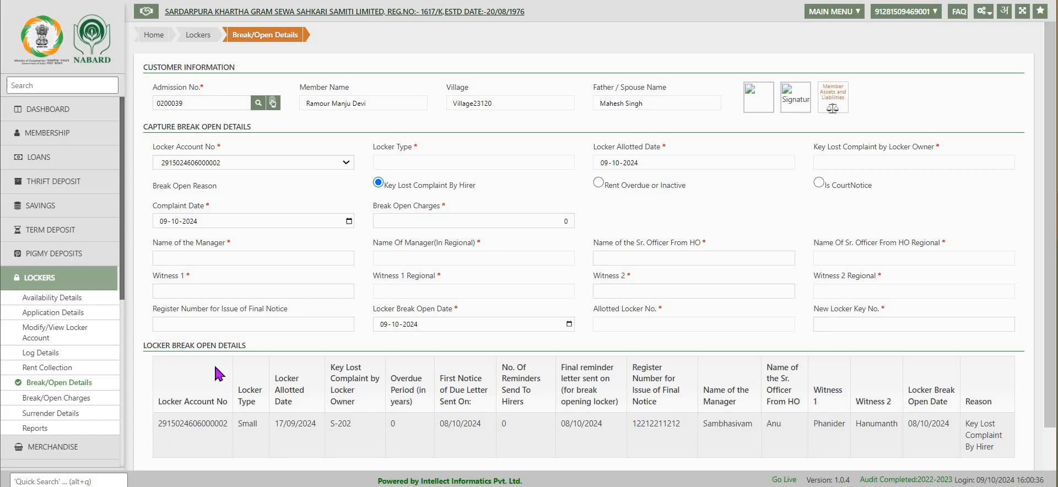
scroll(1036, 438, "down", 2)
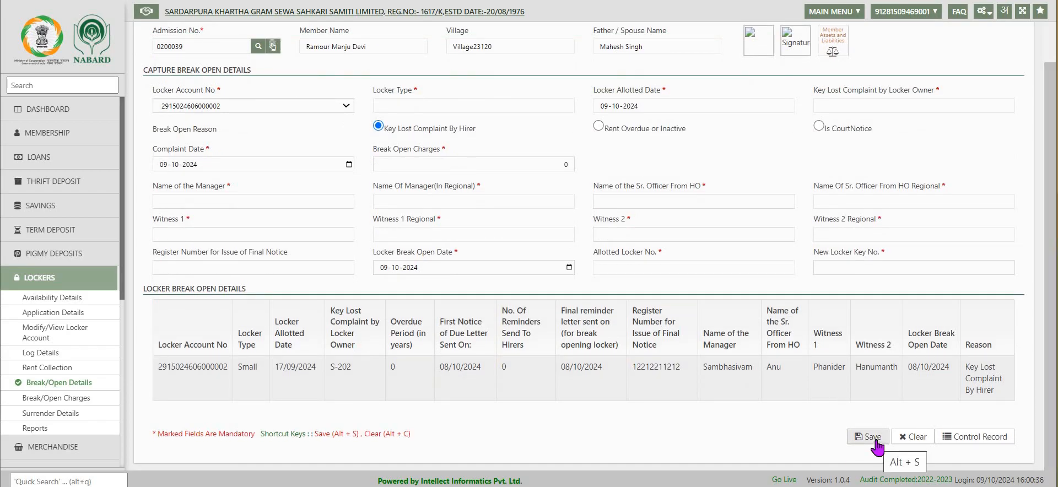
left_click(875, 441)
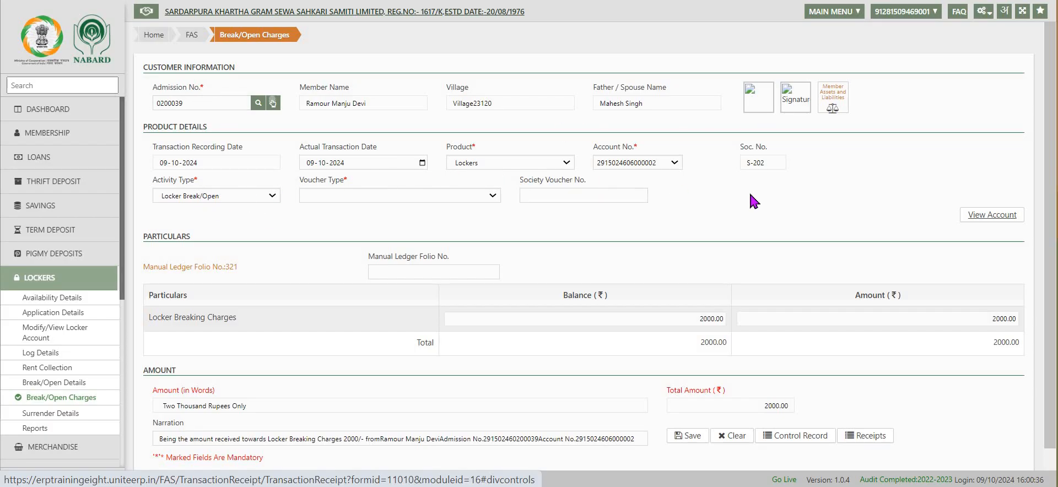
In Break/Open Charges, set the voucher type to Cash and save the member's Locker Breaking Charges of 2000.
left_click(493, 199)
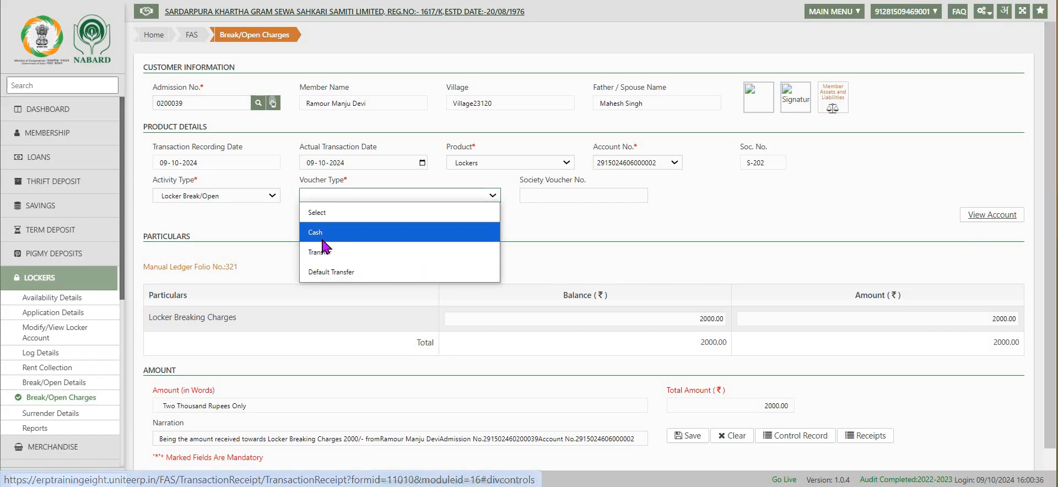
left_click(325, 230)
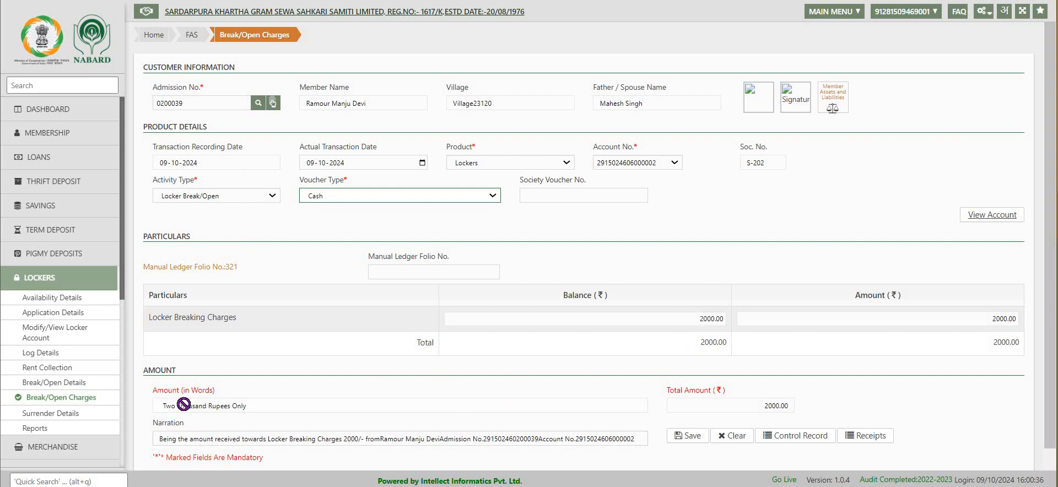
left_click(690, 435)
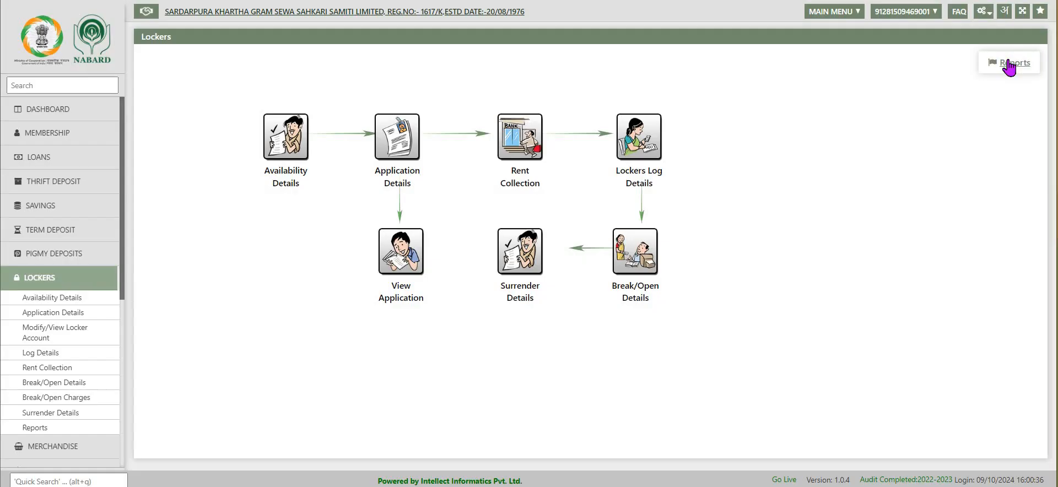
Open the Lockers module's reports to view the available locker registers and reports.
left_click(1009, 66)
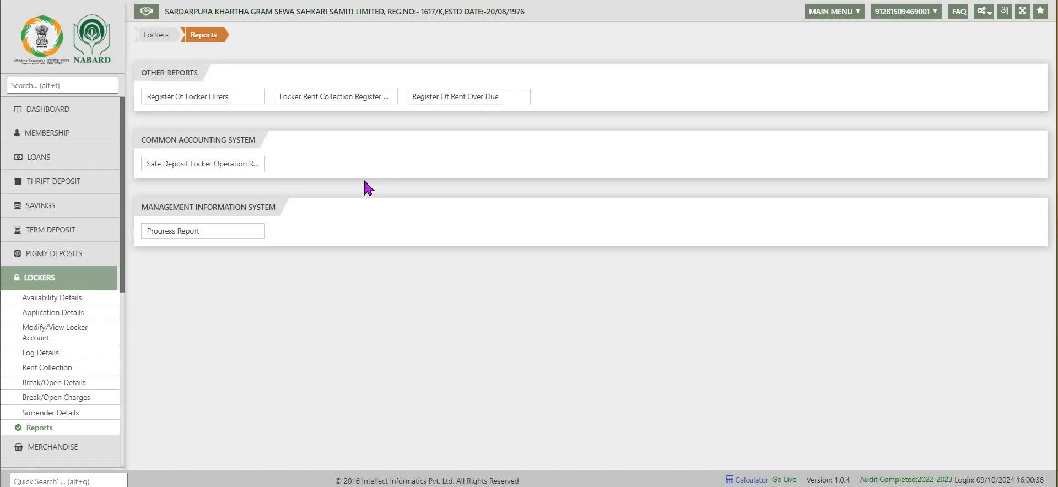